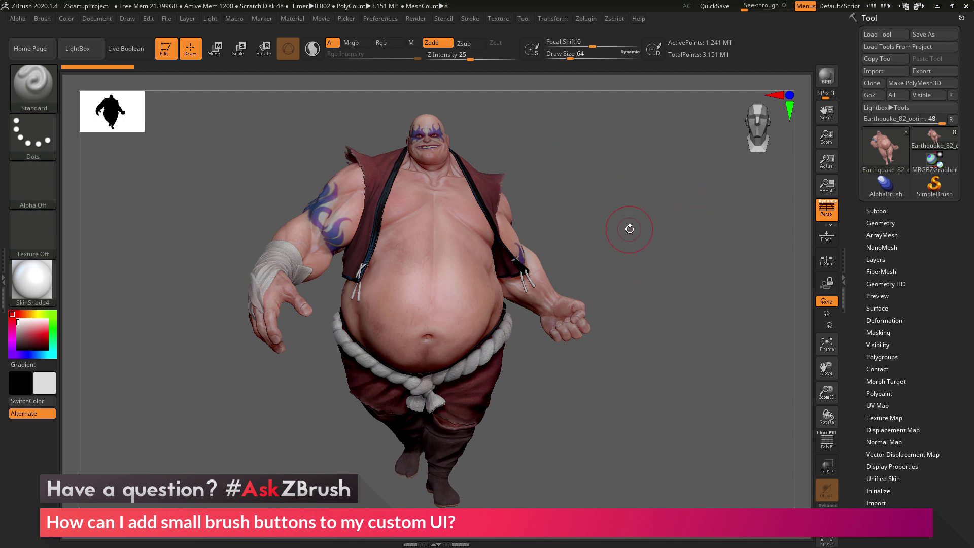
Rotate the model back to a front view and bring up the Brush palette.
mouse_move(630, 229)
left_mouse_down()
mouse_move(517, 250)
mouse_move(640, 236)
left_mouse_up()
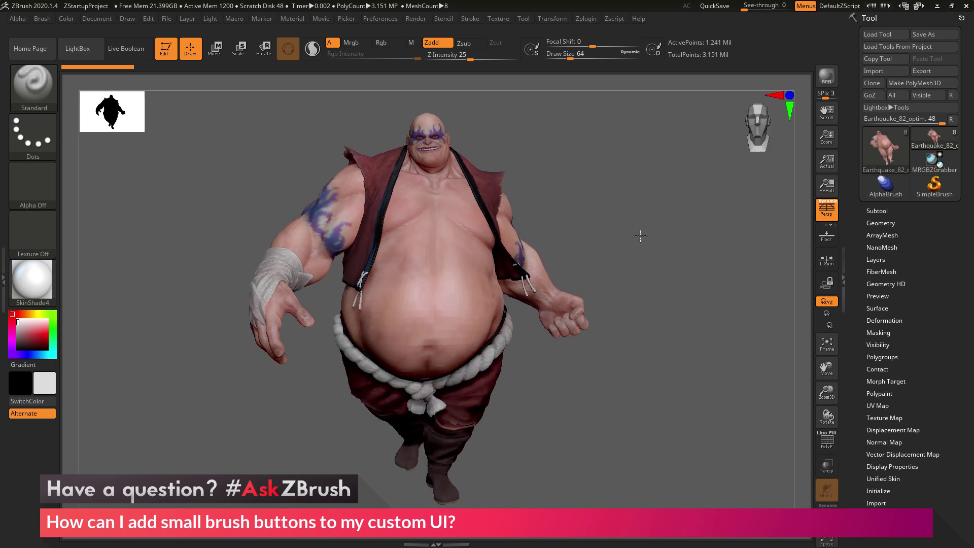
key("shift")
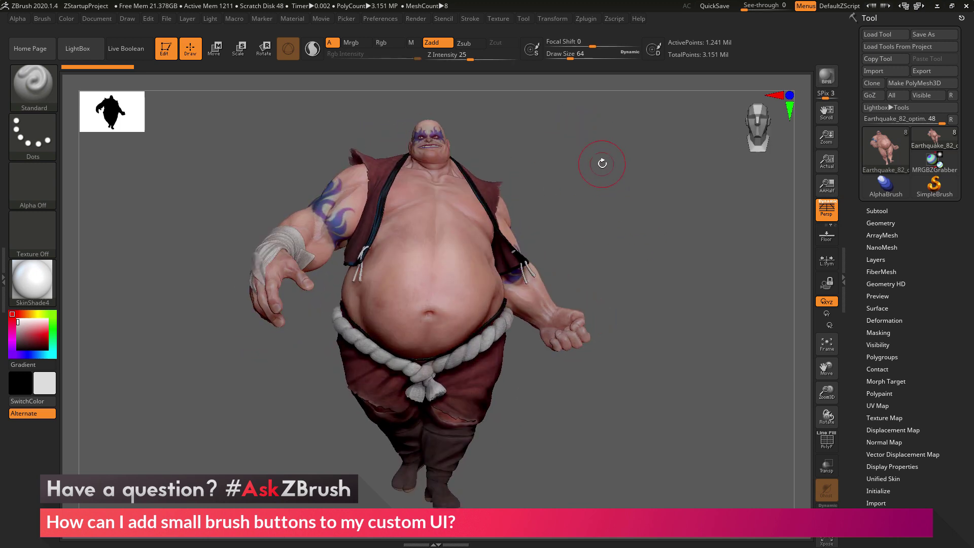
left_click(42, 20)
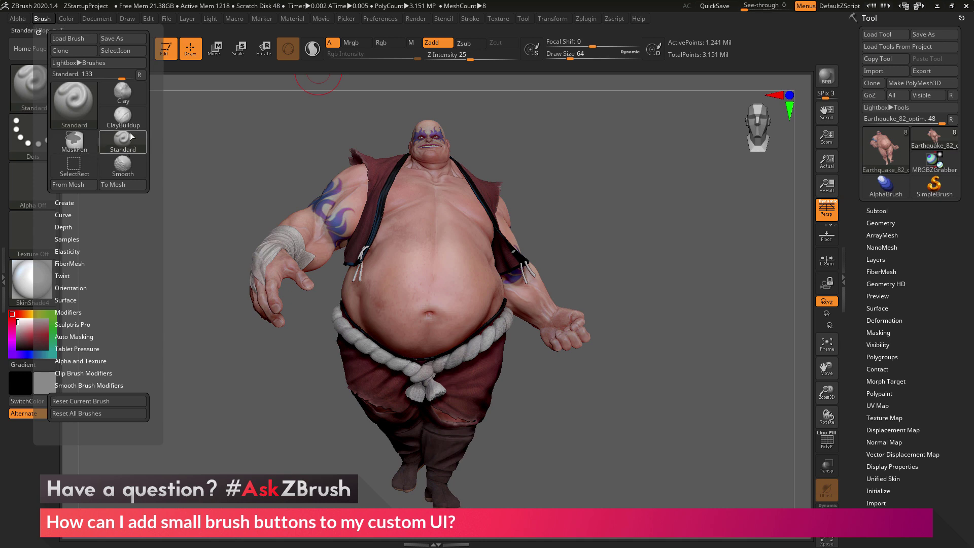
Preview the Clay and ClayBuildup brush cards, then leave the Brush palette for Preferences.
mouse_move(135, 98)
mouse_move(120, 122)
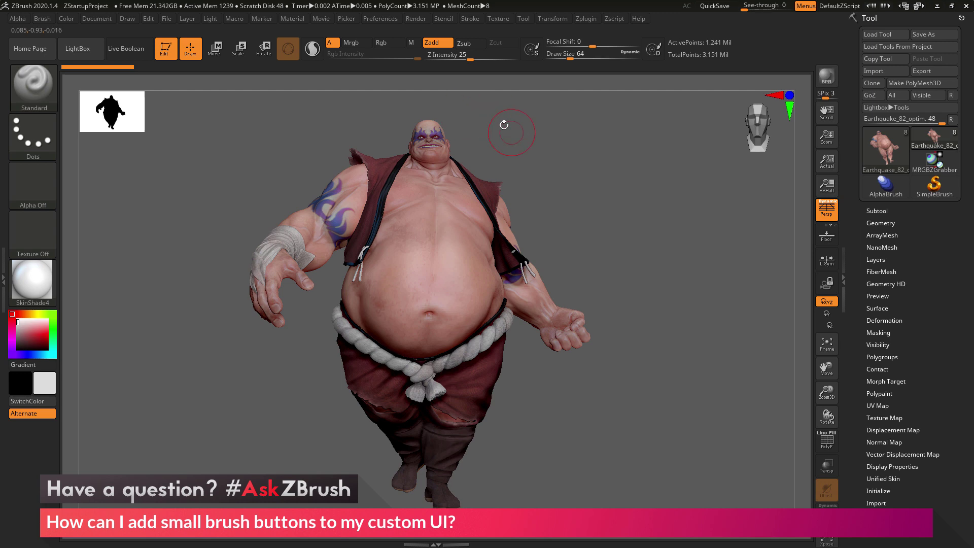
left_click(380, 20)
Turn on Enable Customize and move the Scroll and Zoom buttons onto the top shelf.
left_click(396, 57)
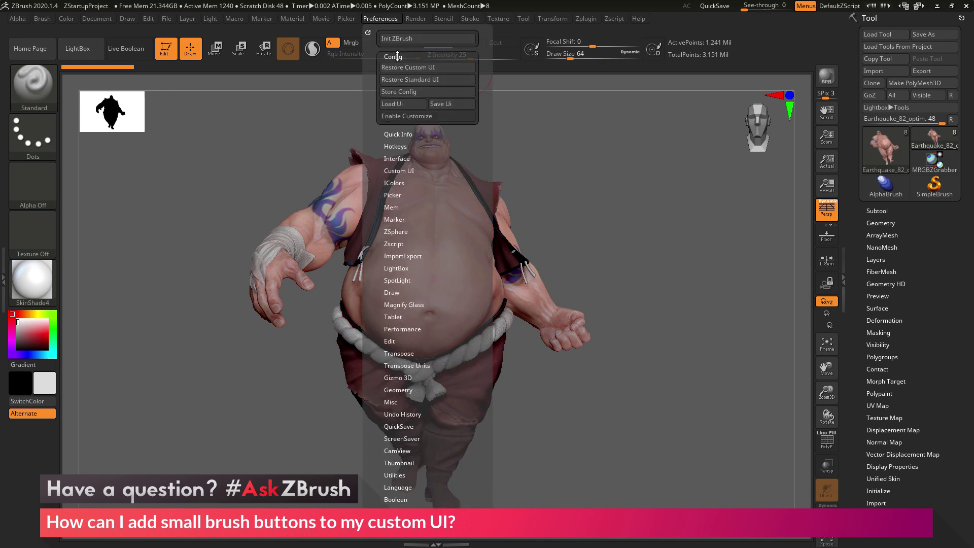
left_click(421, 117)
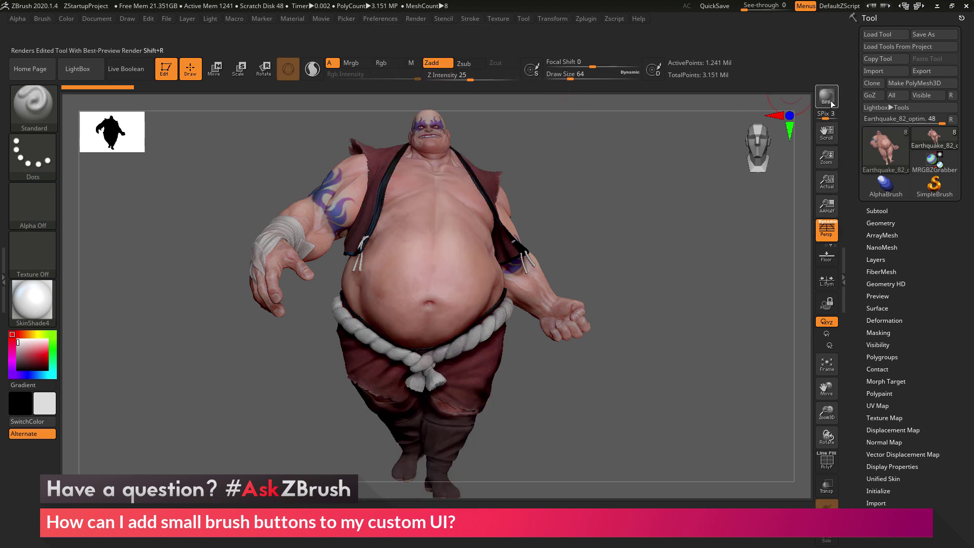
key("ctrl")
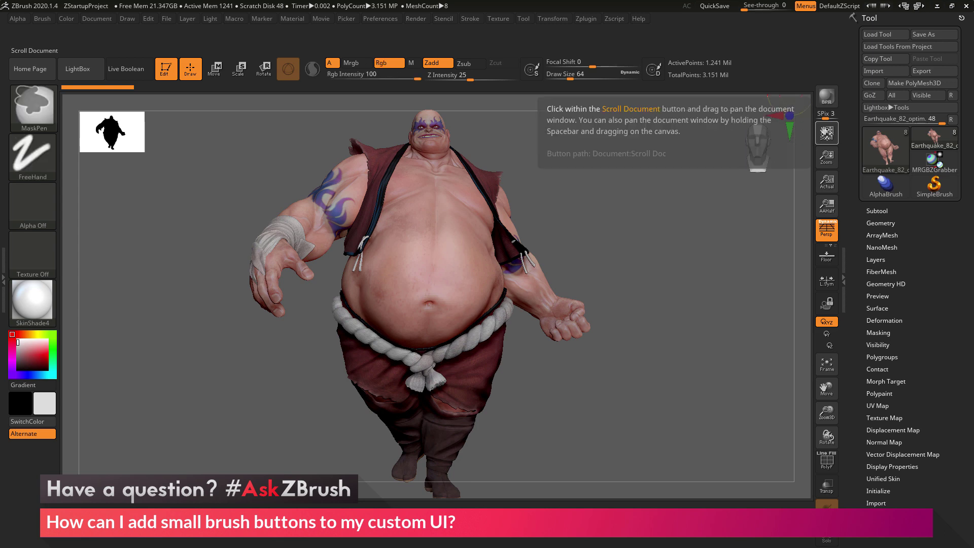
left_click_drag(827, 133, 752, 70, "ctrl+alt")
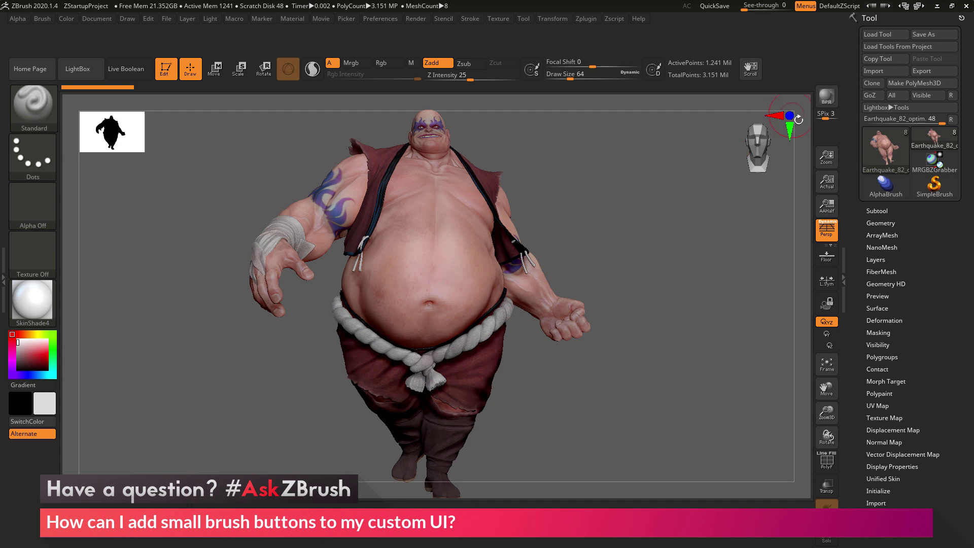
key("ctrl")
mouse_move(828, 160)
left_mouse_down("ctrl+alt")
mouse_move(807, 155)
mouse_move(779, 76)
left_mouse_up("ctrl+alt")
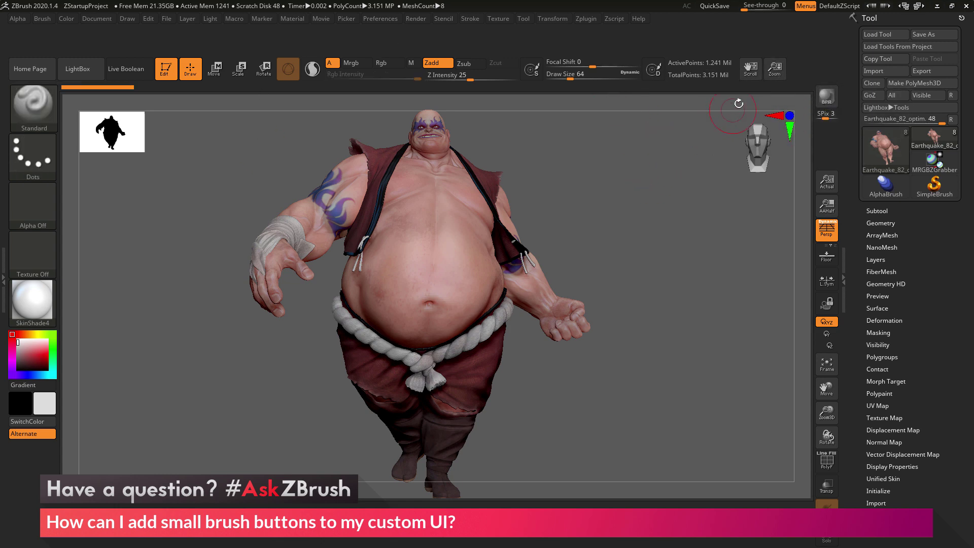
Reposition Scroll and remove the ActivePoints readout from the top shelf.
mouse_move(750, 69)
left_mouse_down("ctrl+alt")
mouse_move(730, 58)
mouse_move(735, 104)
left_mouse_up("ctrl+alt")
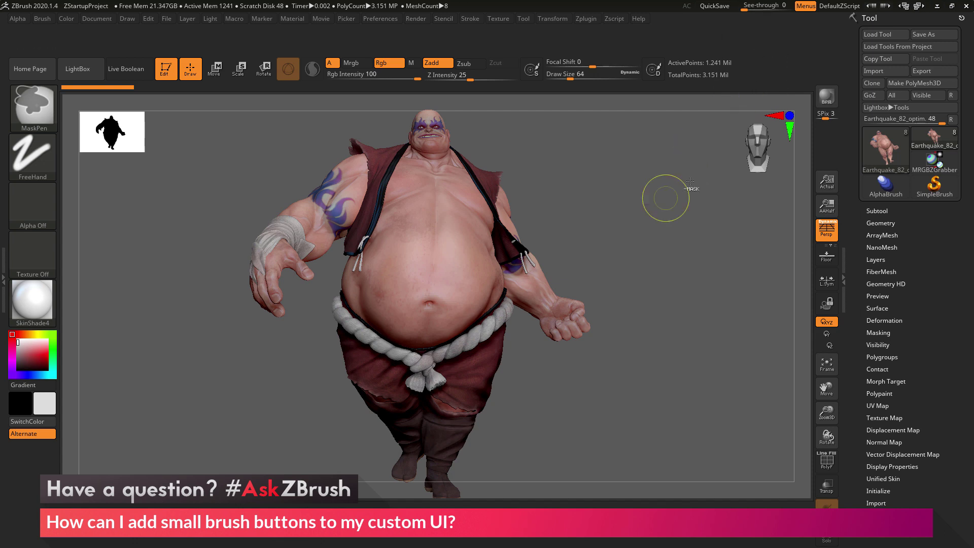
key("ctrl+alt")
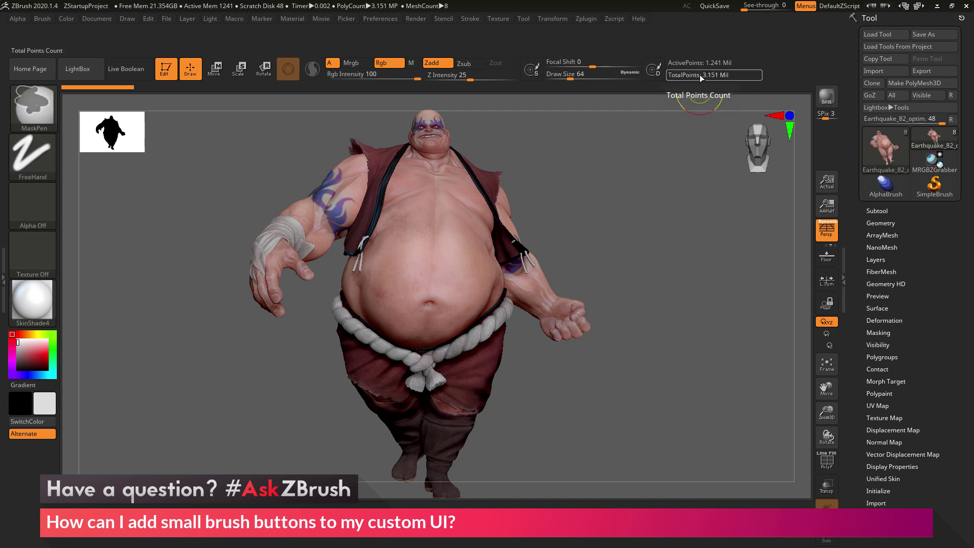
left_click_drag(702, 61, 643, 199, "ctrl+alt")
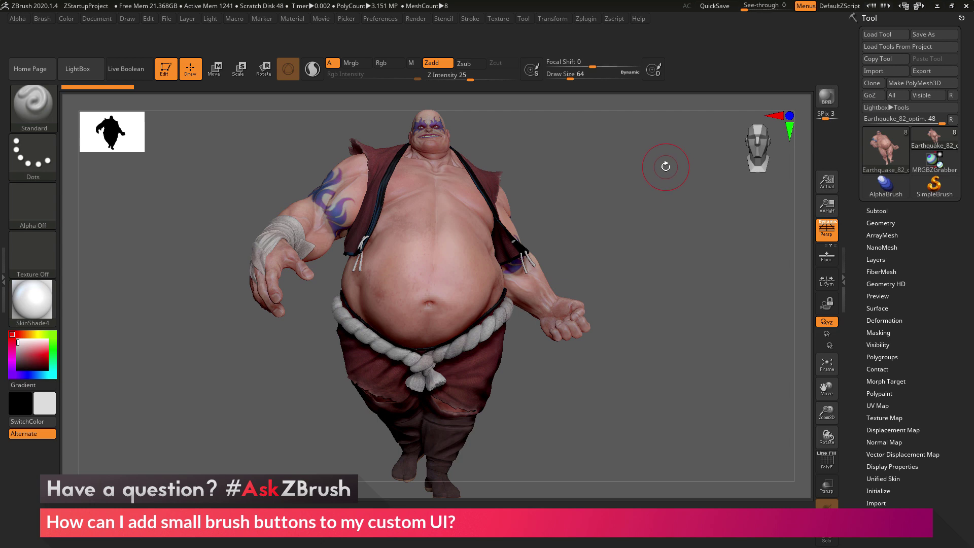
left_click(42, 19)
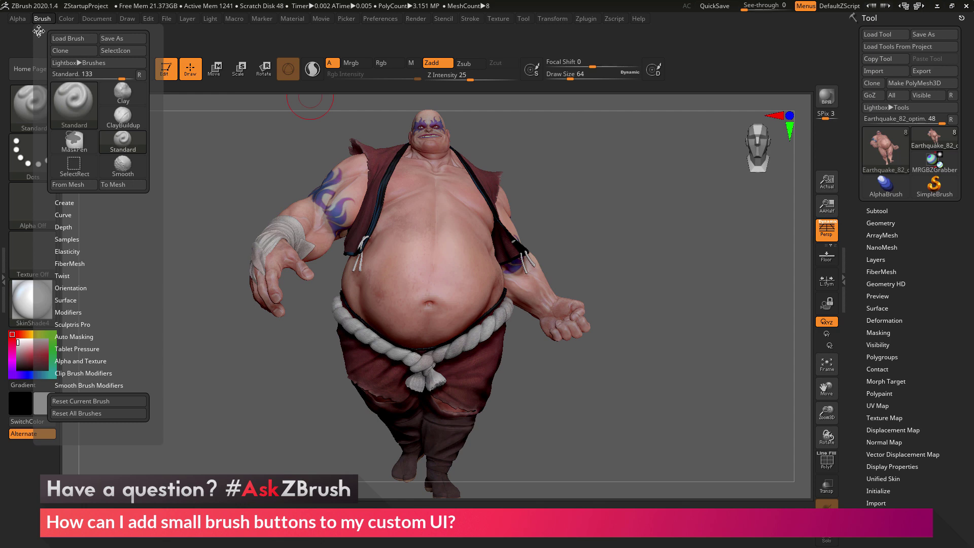
Dock the Brush palette in the left tray and place a ClayBuildup button on the top shelf.
left_click(39, 31)
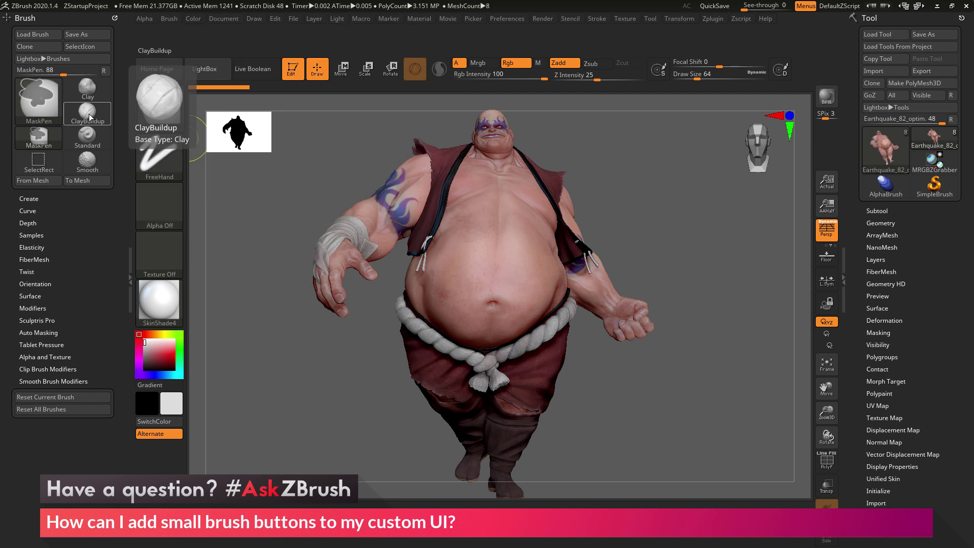
left_click_drag(93, 117, 451, 71, "ctrl+alt")
left_click_drag(593, 70, 810, 71, "ctrl+alt")
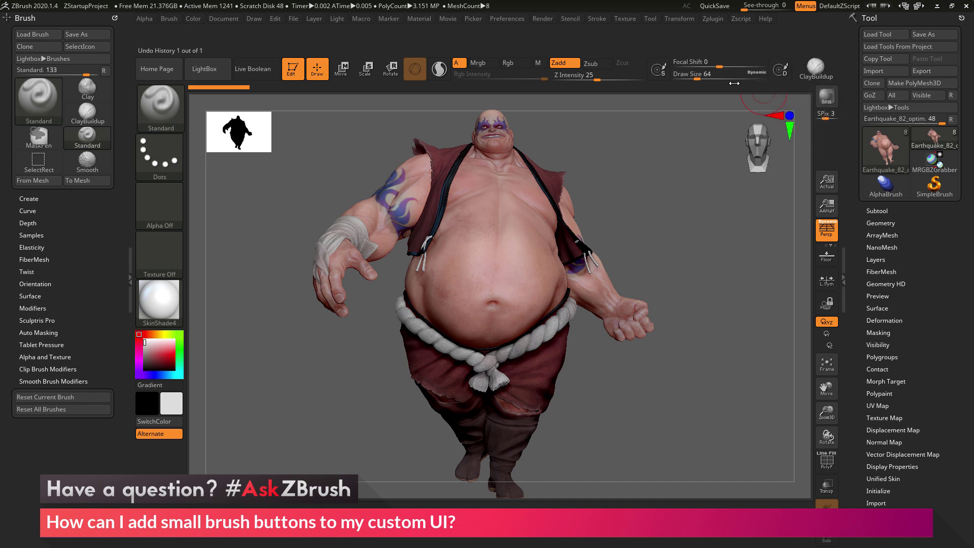
Shift the top shelf and view shelf contents so Home Page shows again.
key("ctrl")
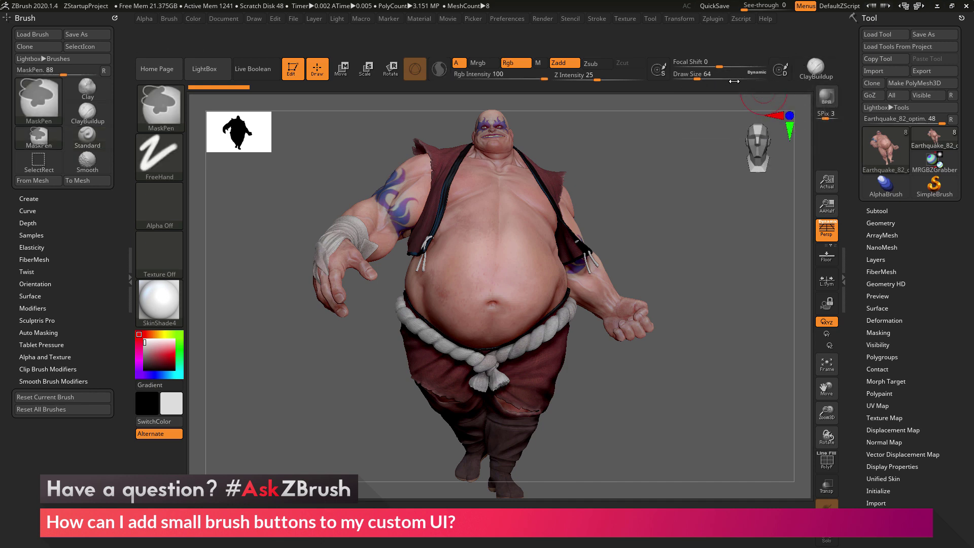
left_click_drag(734, 82, 605, 79)
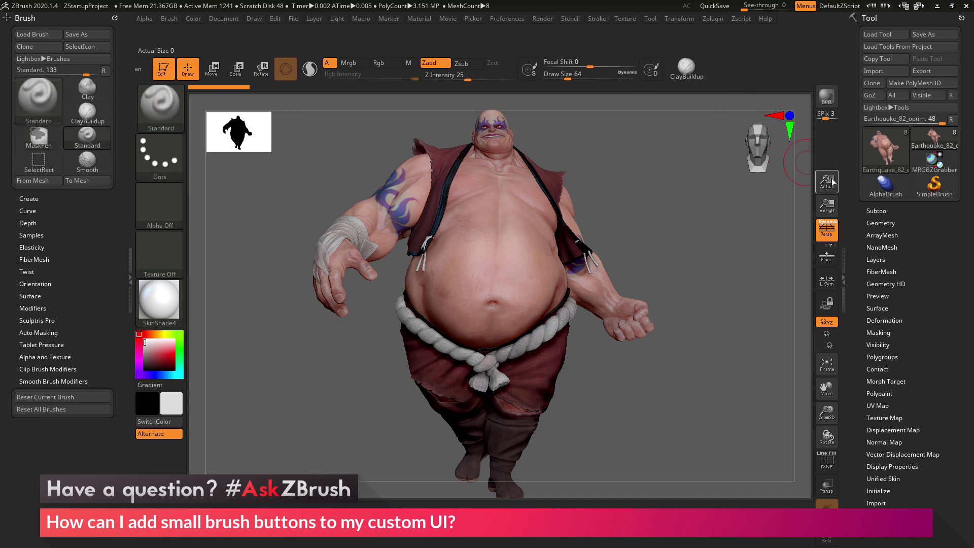
left_click_drag(815, 149, 812, 170)
mouse_move(646, 81)
left_mouse_down()
mouse_move(680, 83)
mouse_move(658, 86)
left_mouse_up()
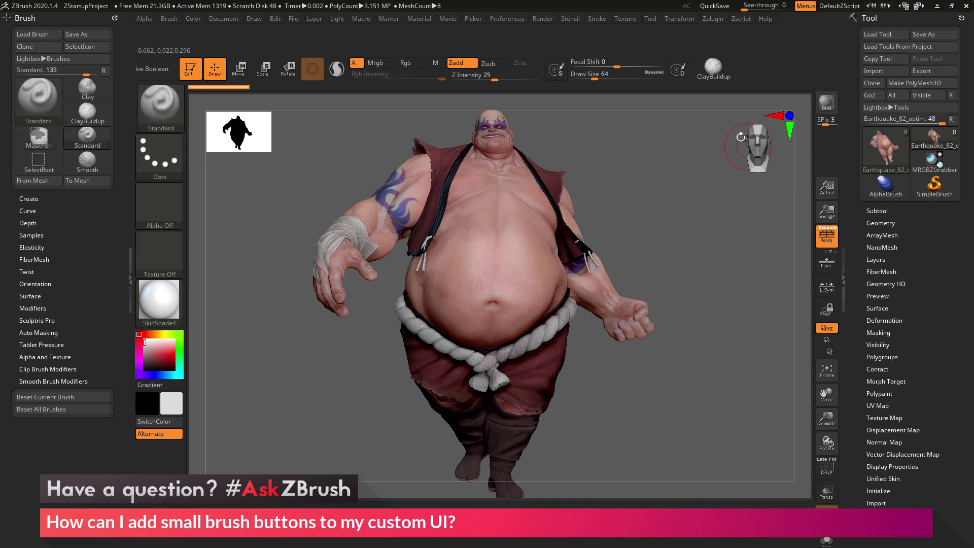
mouse_move(646, 82)
left_mouse_down("ctrl")
mouse_move(799, 84)
mouse_move(658, 83)
left_mouse_up("ctrl")
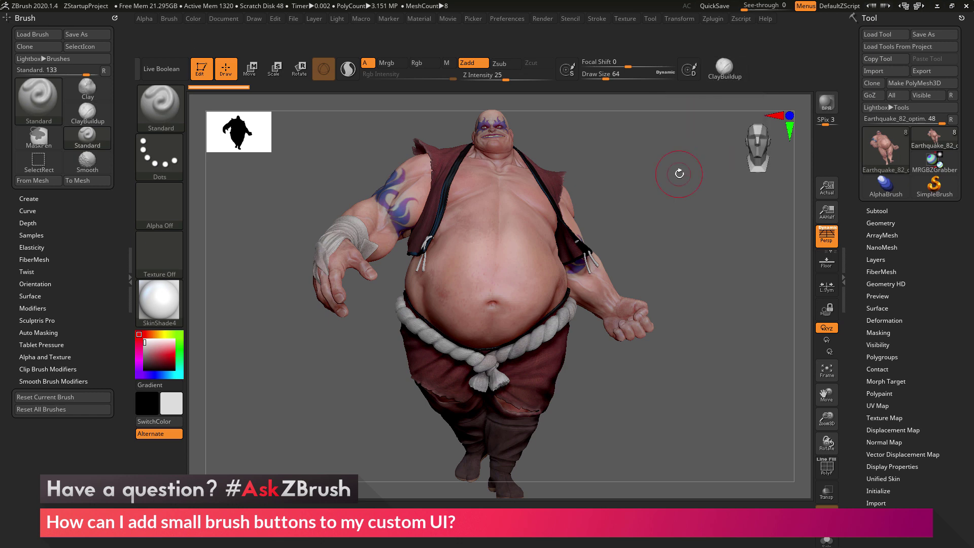
Turn off Wide Buttons under Preferences > Interface > UI for compact brush buttons.
left_click(503, 19)
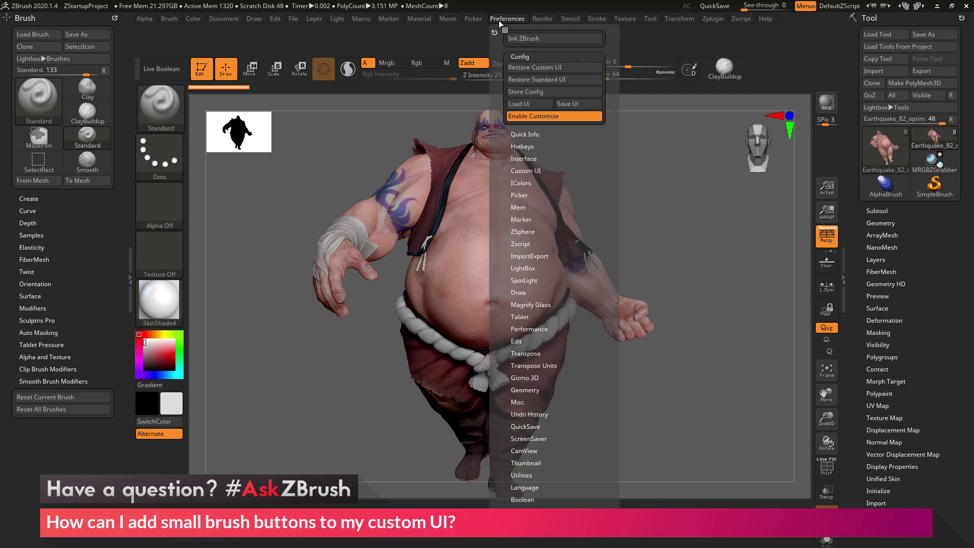
left_click(525, 157)
left_click(533, 104)
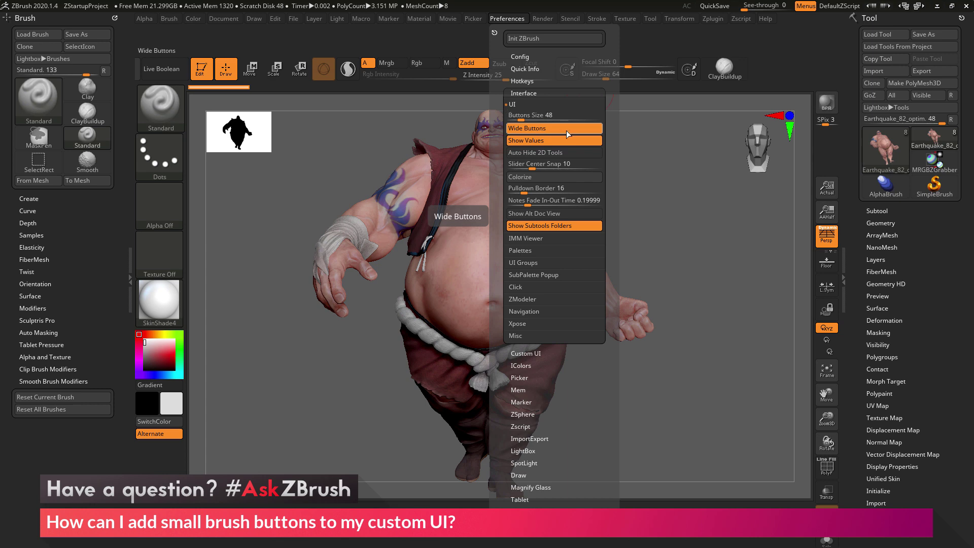
left_click(549, 127)
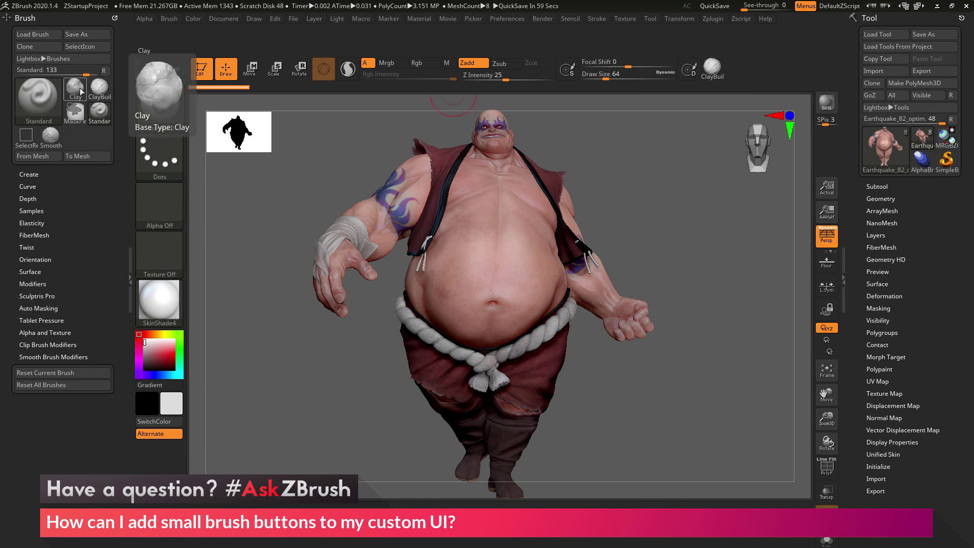
Place a Clay brush button on the top shelf and test switching between ClayBuildup and Clay.
mouse_move(77, 91)
left_mouse_down("ctrl+alt")
mouse_move(592, 68)
mouse_move(736, 73)
left_mouse_up("ctrl+alt")
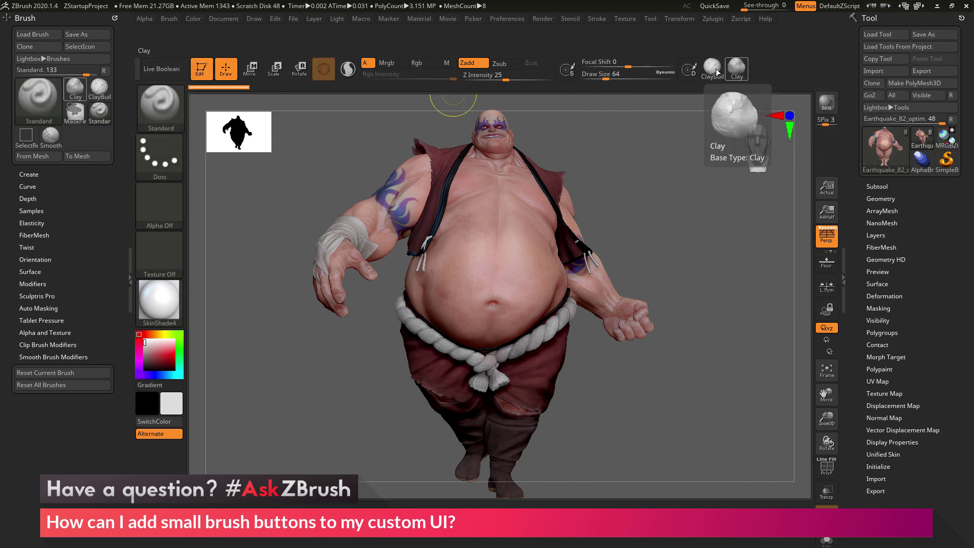
left_click(715, 71)
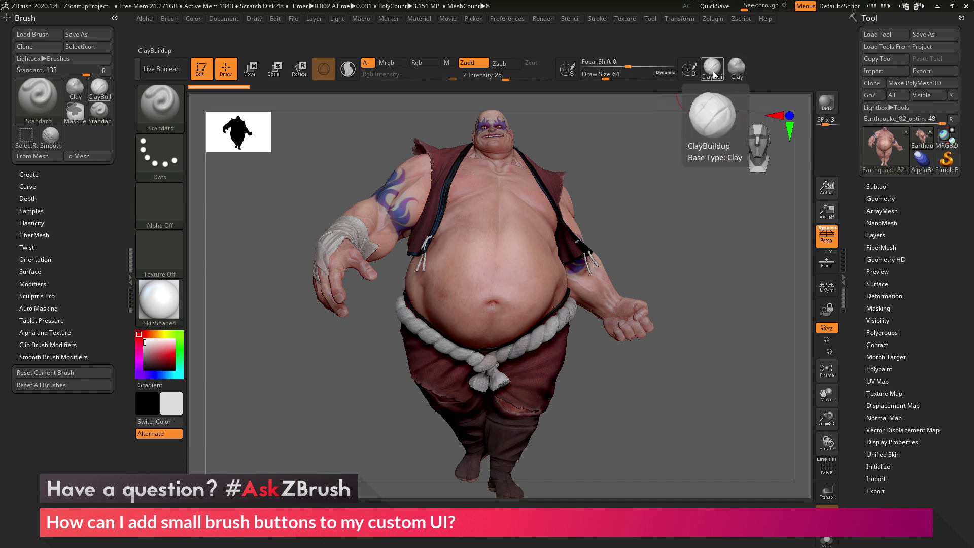
left_click(739, 70)
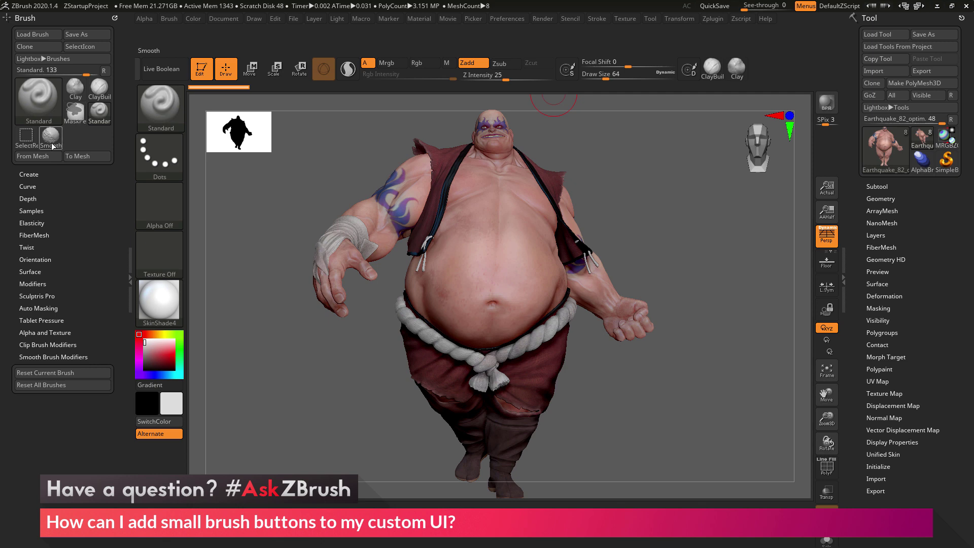
Add a Smooth button and rearrange ClayBuildup and Clay into a two-row cluster.
mouse_move(51, 138)
left_mouse_down("ctrl+alt")
mouse_move(674, 72)
mouse_move(756, 81)
mouse_move(681, 86)
mouse_move(690, 82)
left_mouse_up("ctrl+alt")
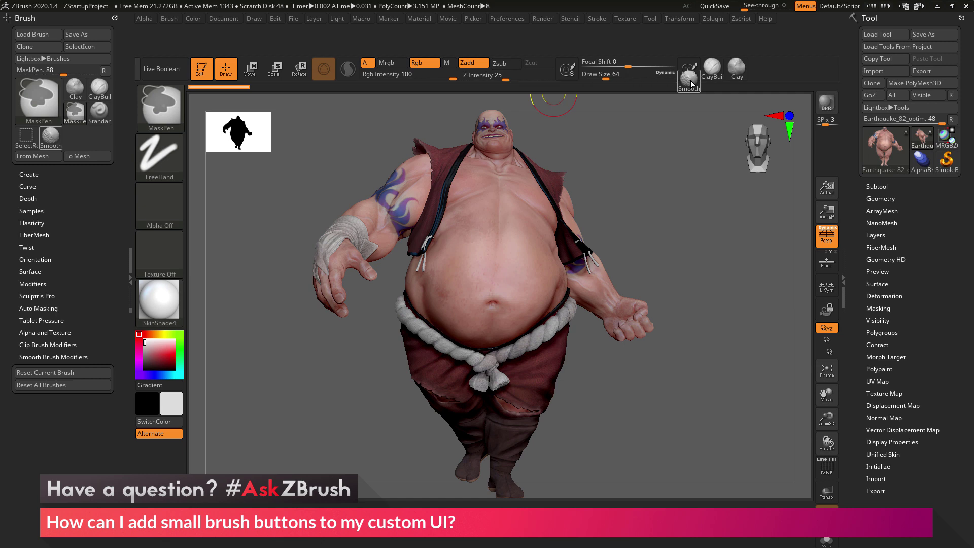
left_click_drag(691, 80, 690, 81, "ctrl+alt")
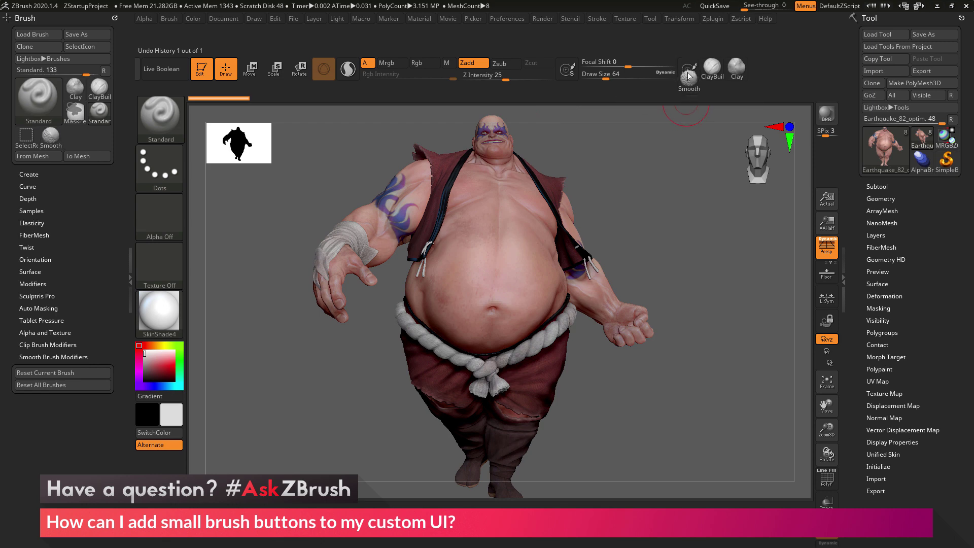
key("ctrl")
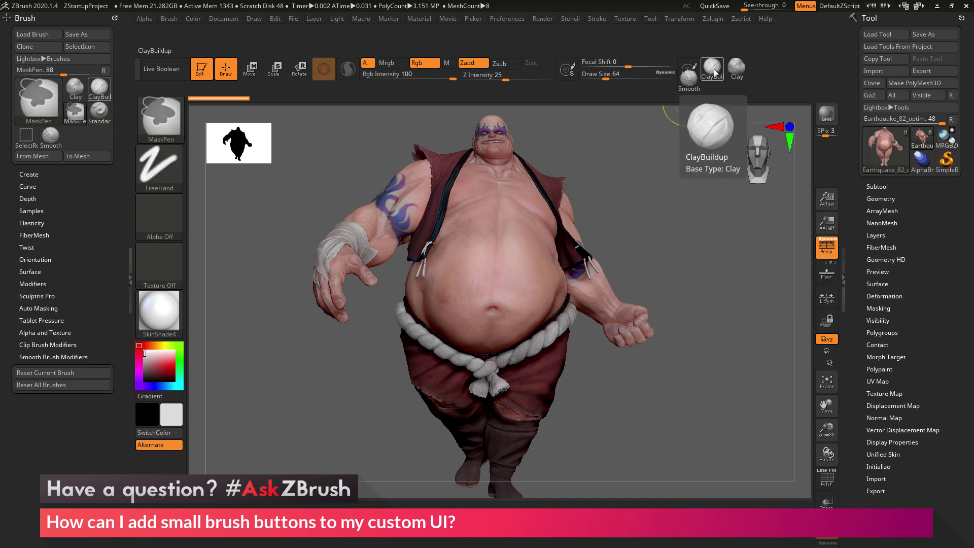
mouse_move(714, 71)
left_mouse_down("ctrl+alt")
mouse_move(714, 97)
mouse_move(690, 103)
left_mouse_up("ctrl+alt")
mouse_move(741, 75)
left_mouse_down("ctrl+alt")
mouse_move(717, 74)
mouse_move(676, 118)
mouse_move(709, 152)
left_mouse_up("ctrl+alt")
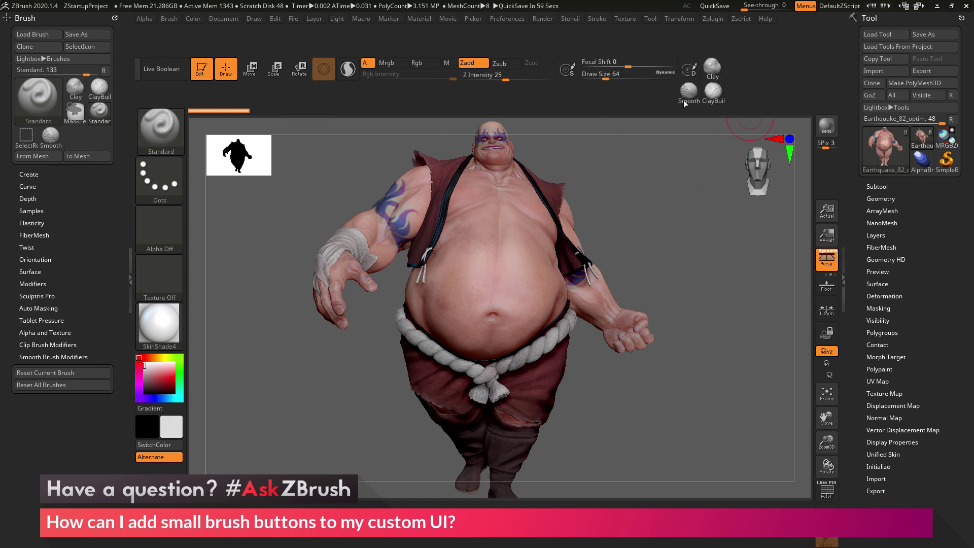
Move BPR, SPix, Actual, AAHalf and Persp from the right shelf onto the top shelf.
left_click_drag(827, 126, 664, 93, "ctrl+alt")
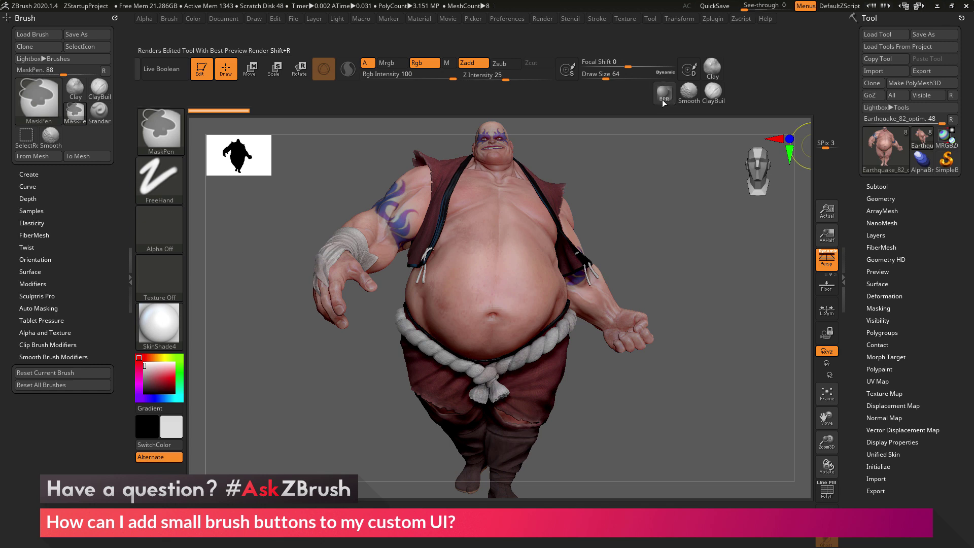
left_click_drag(842, 145, 641, 88, "ctrl+alt")
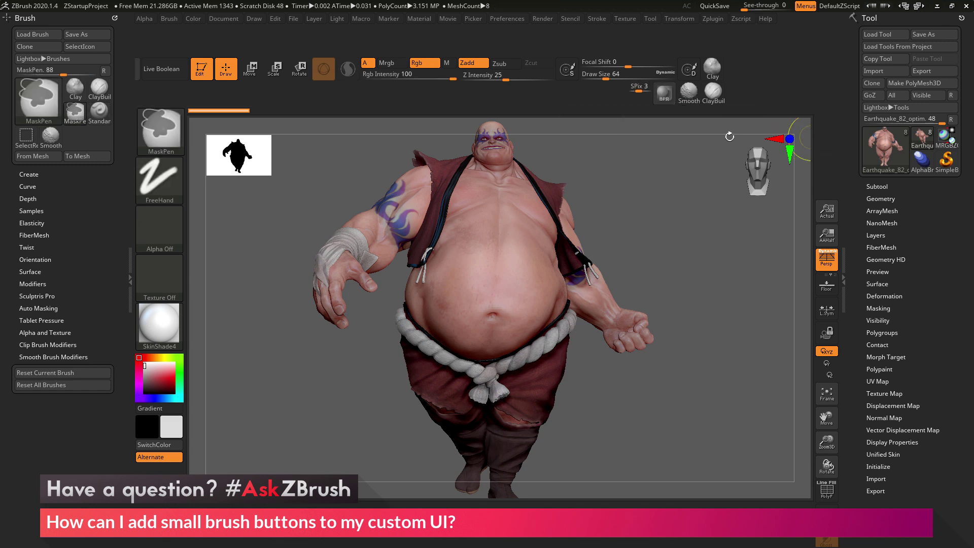
left_click_drag(827, 209, 616, 93, "ctrl+alt")
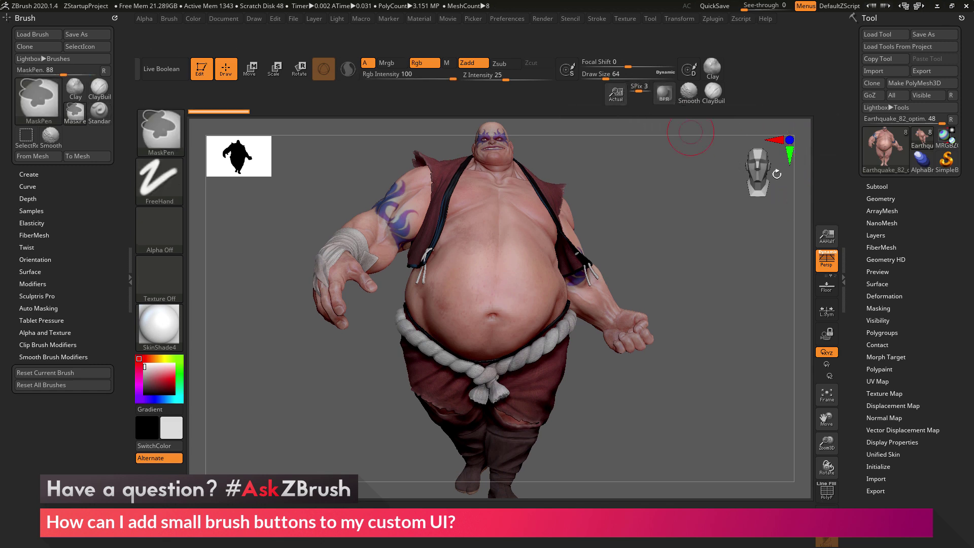
left_click_drag(828, 239, 592, 94, "ctrl+alt")
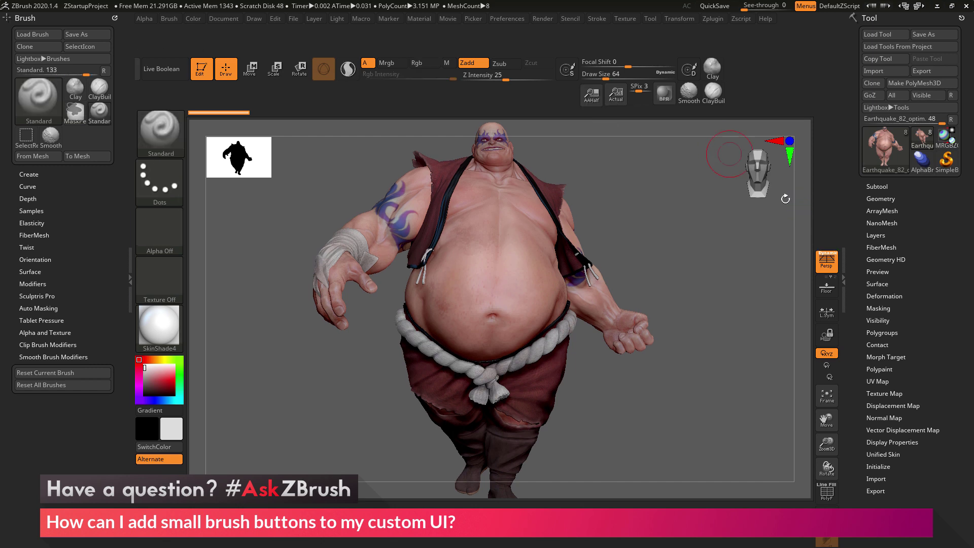
left_click_drag(826, 269, 567, 96, "ctrl+alt")
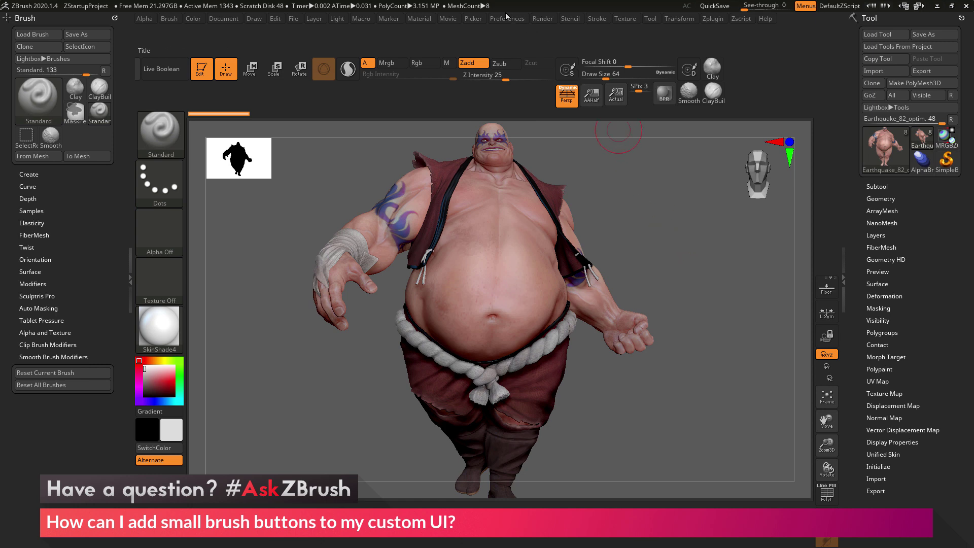
Turn off Enable Customize in Preferences > Config and save the layout as the custom UI.
left_click(504, 19)
left_click(524, 57)
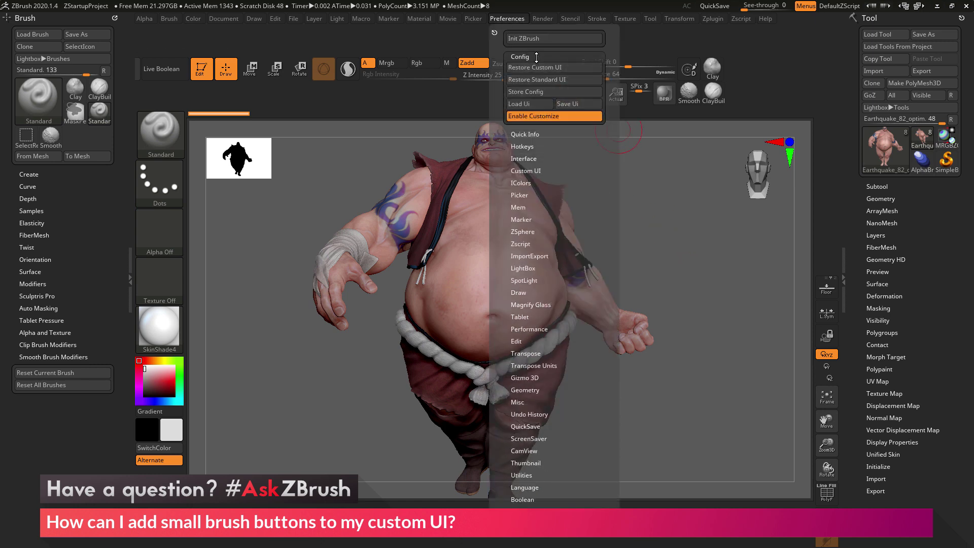
left_click(529, 116)
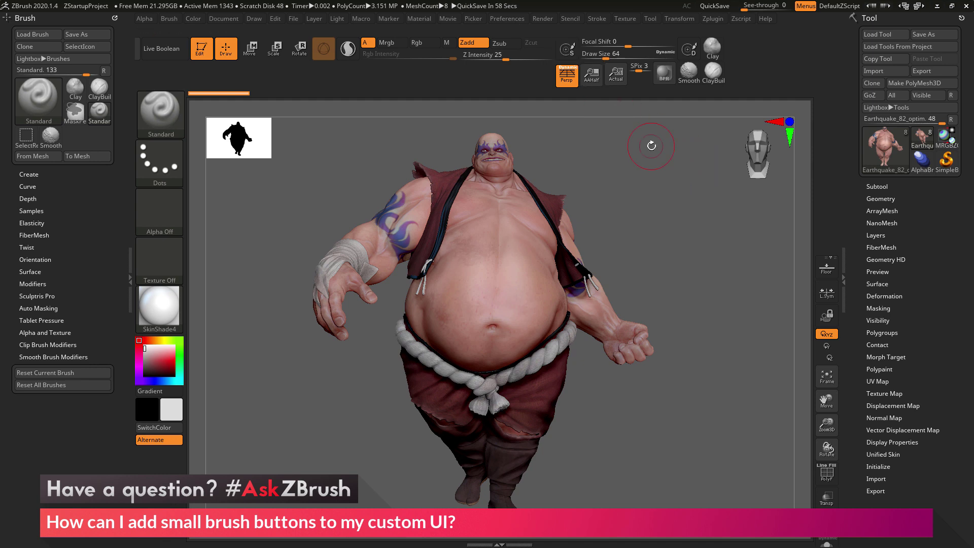
left_click(506, 18)
mouse_move(665, 220)
left_mouse_down()
mouse_move(655, 193)
mouse_move(564, 96)
mouse_move(573, 85)
mouse_move(633, 86)
left_mouse_up()
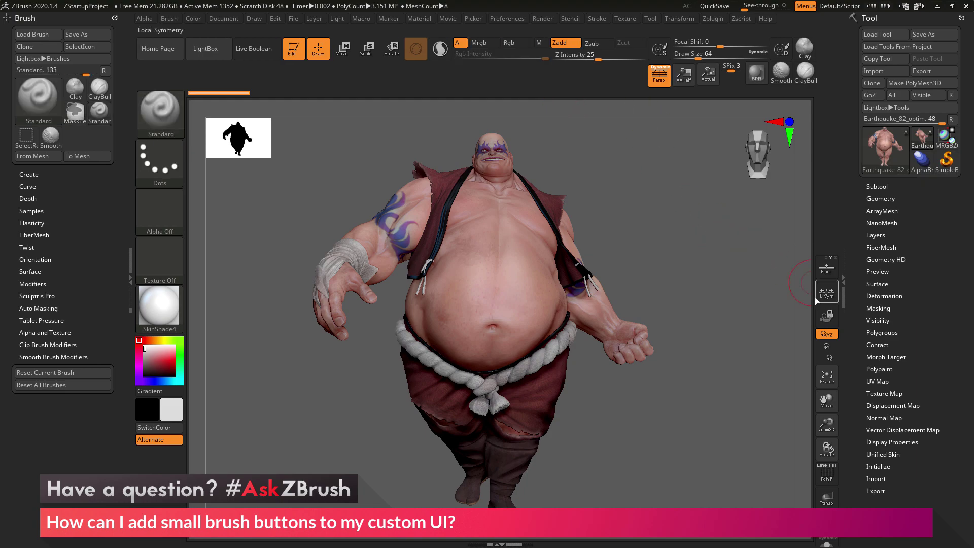